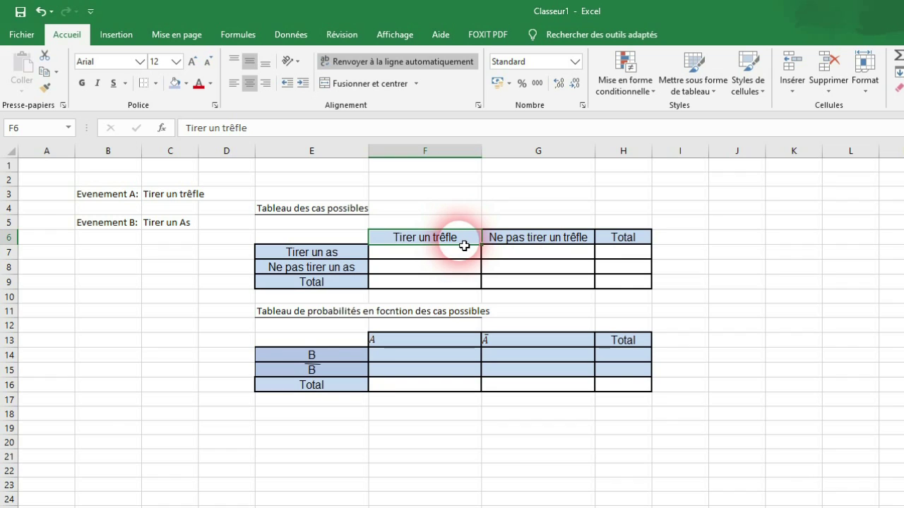
# In the Total row of the possible-cases table, enter 8 for Tirer un trêfle (F9) and 32 for the grand total (H9).
pyautogui.doubleClick(462, 287)
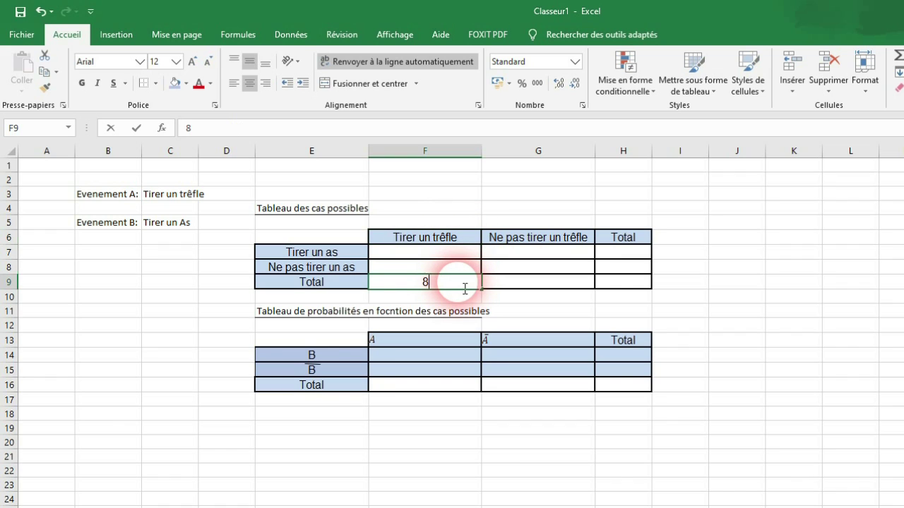
pyautogui.write('8')
pyautogui.click(477, 300)
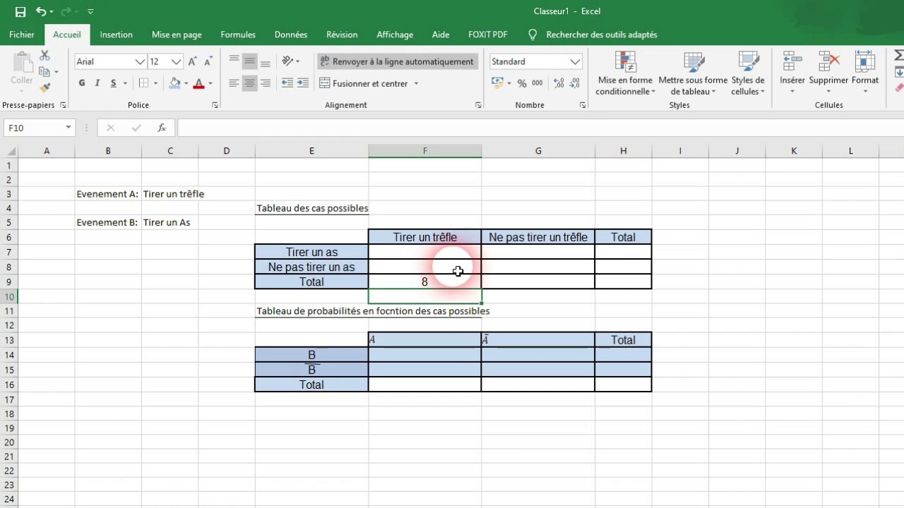
pyautogui.click(459, 284)
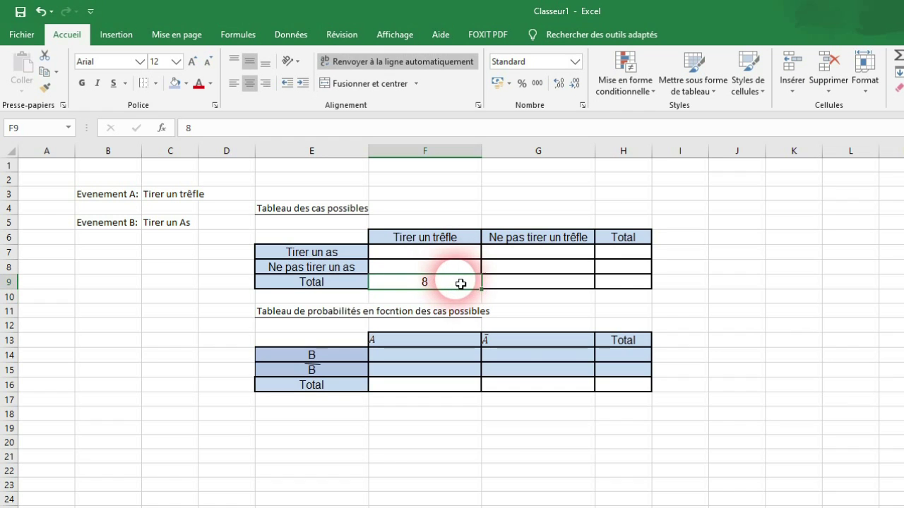
pyautogui.doubleClick(631, 288)
pyautogui.write('32')
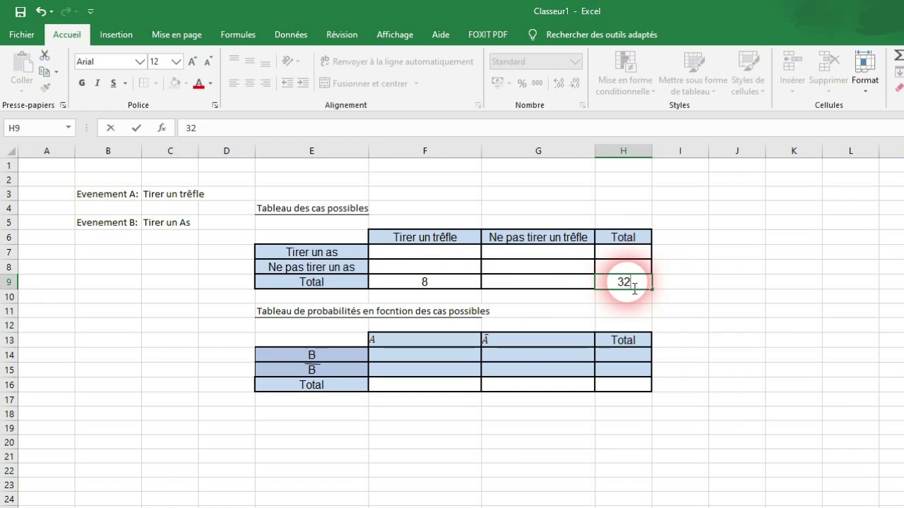
pyautogui.press('Return')
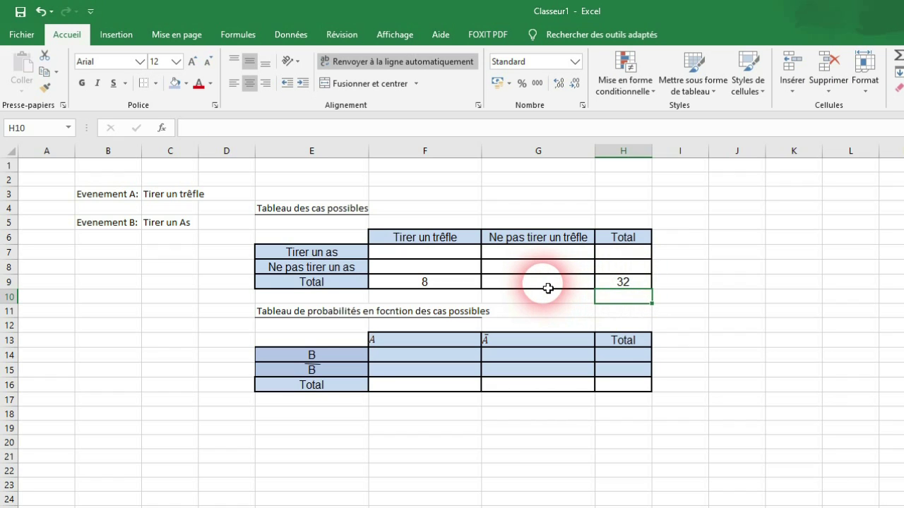
# Calculate the Ne pas tirer un trêfle total in G9 with the formula =H9-F9.
pyautogui.click(548, 288)
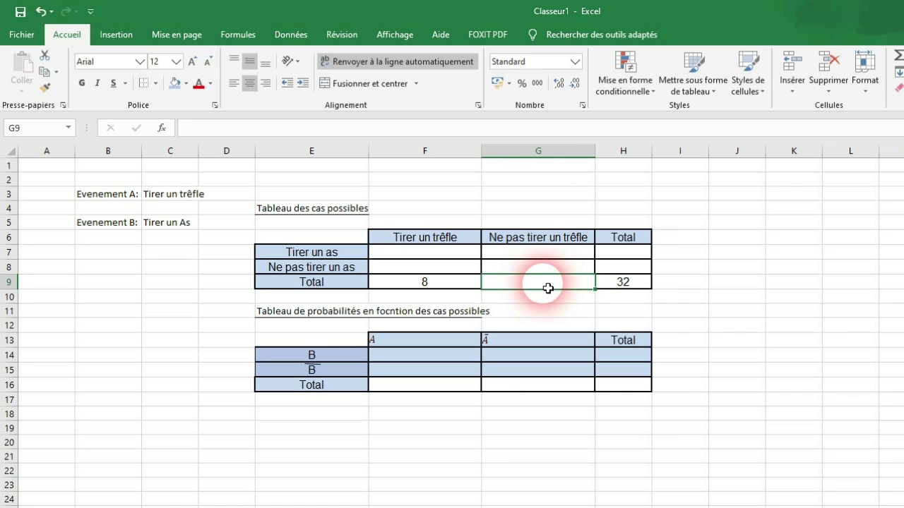
pyautogui.write('=')
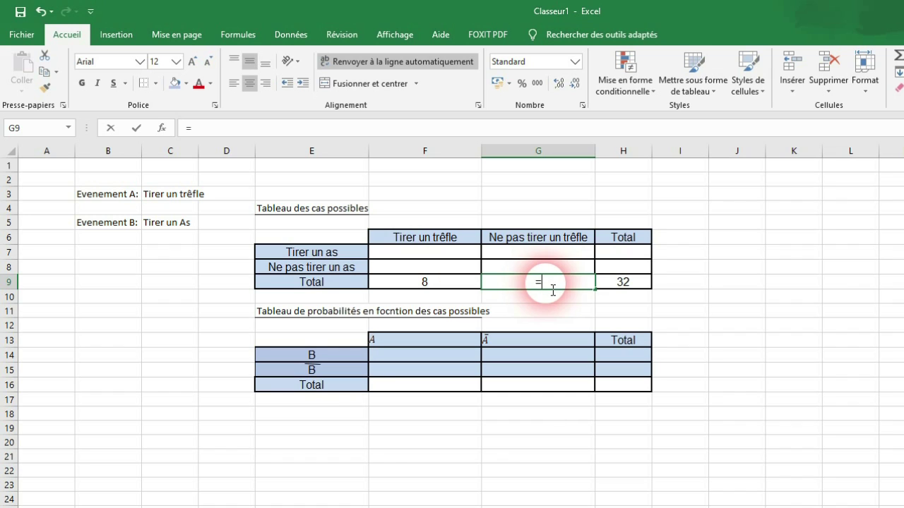
pyautogui.click(628, 288)
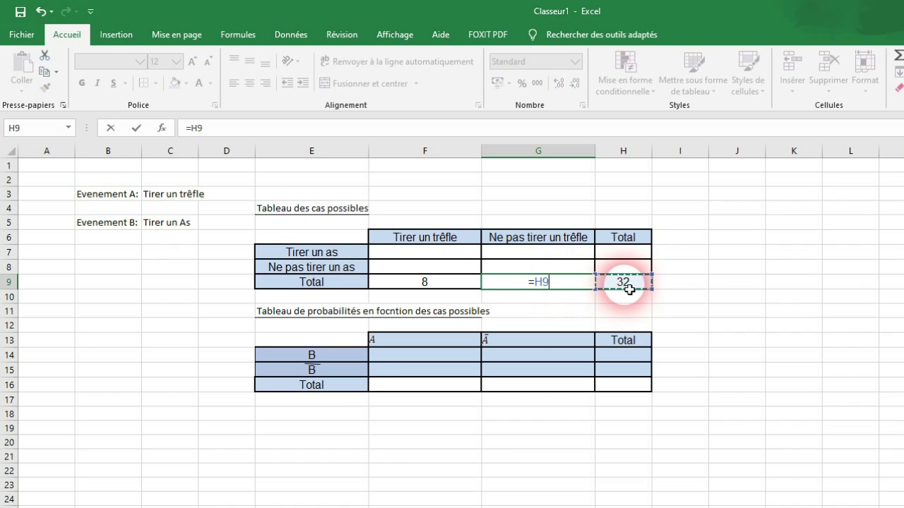
pyautogui.write('-')
pyautogui.click(463, 288)
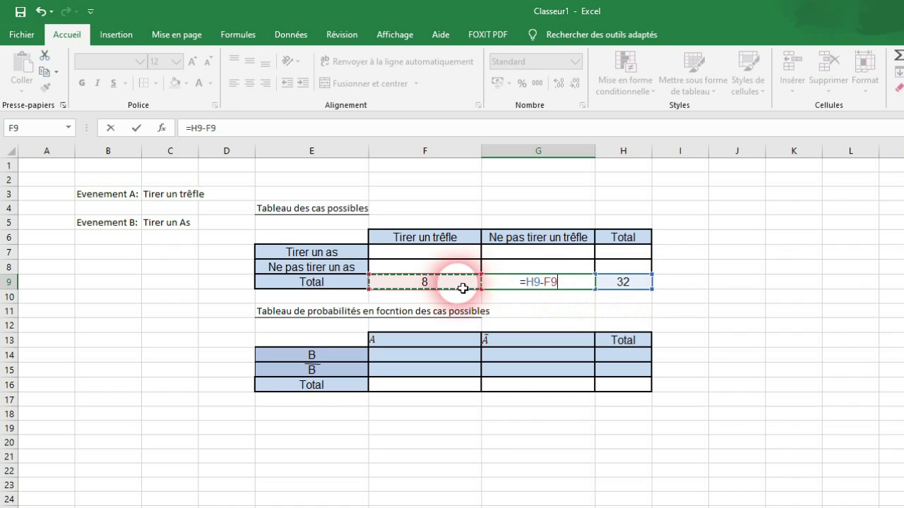
pyautogui.press('Return')
pyautogui.click(549, 286)
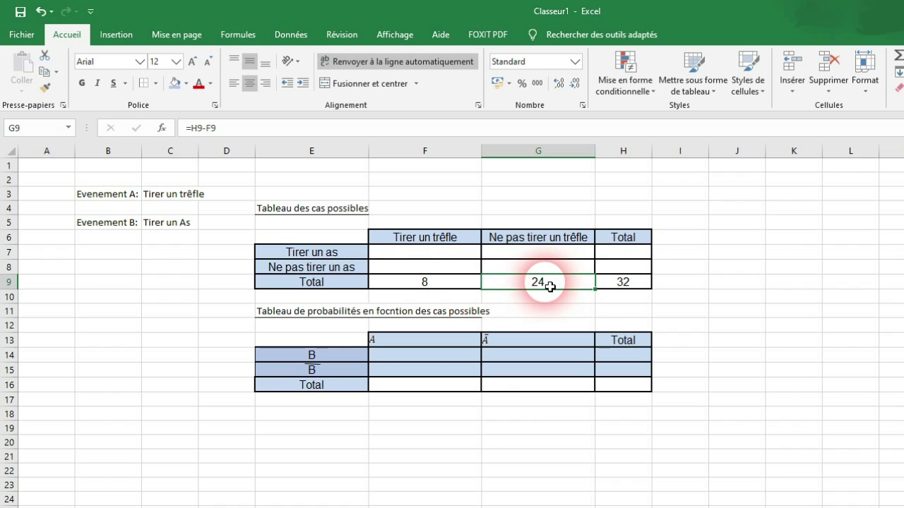
# Enter 4 as the total of the Tirer un as row in cell H7.
pyautogui.click(355, 256)
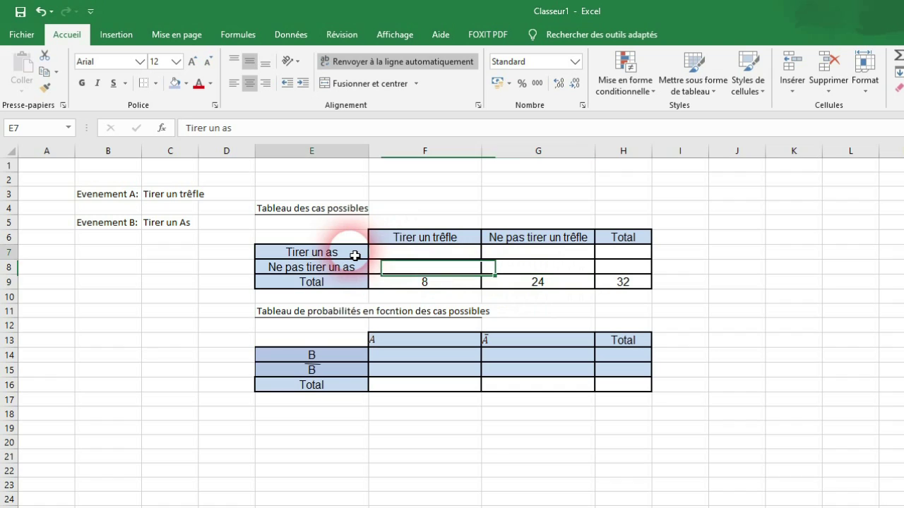
pyautogui.click(644, 254)
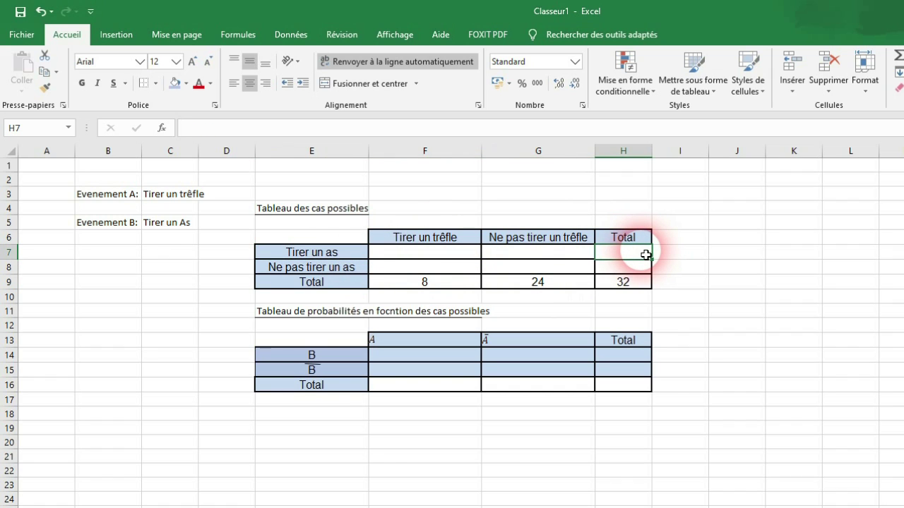
pyautogui.doubleClick(646, 255)
pyautogui.write('4')
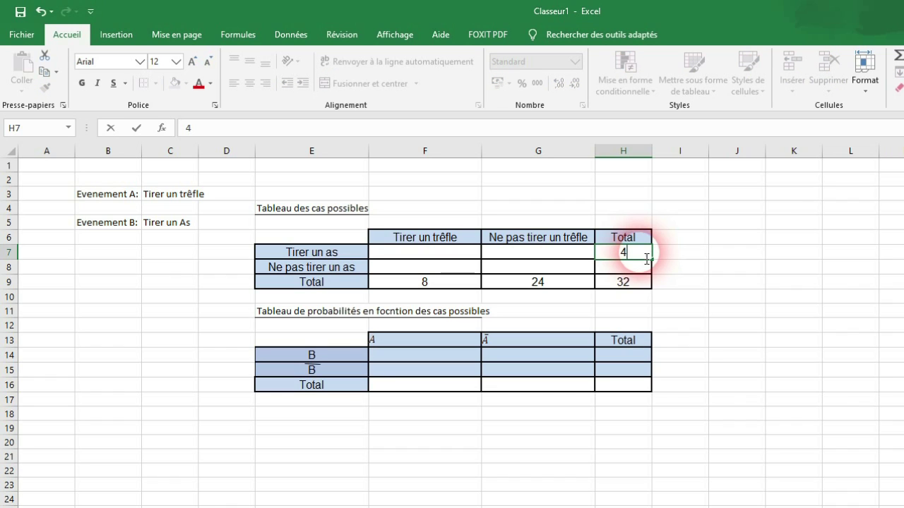
pyautogui.click(633, 271)
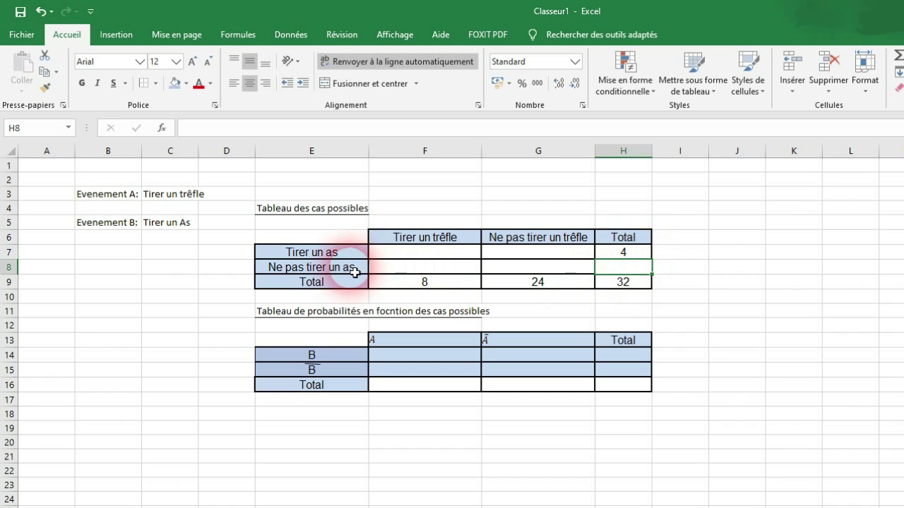
# Calculate the total of the Ne pas tirer un as row in H8 with the formula =H9-H7.
pyautogui.doubleClick(621, 273)
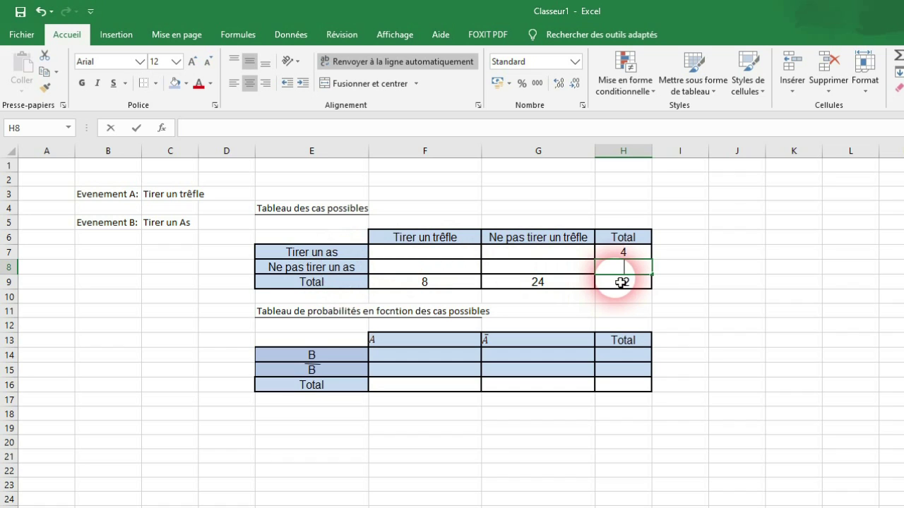
pyautogui.write('=')
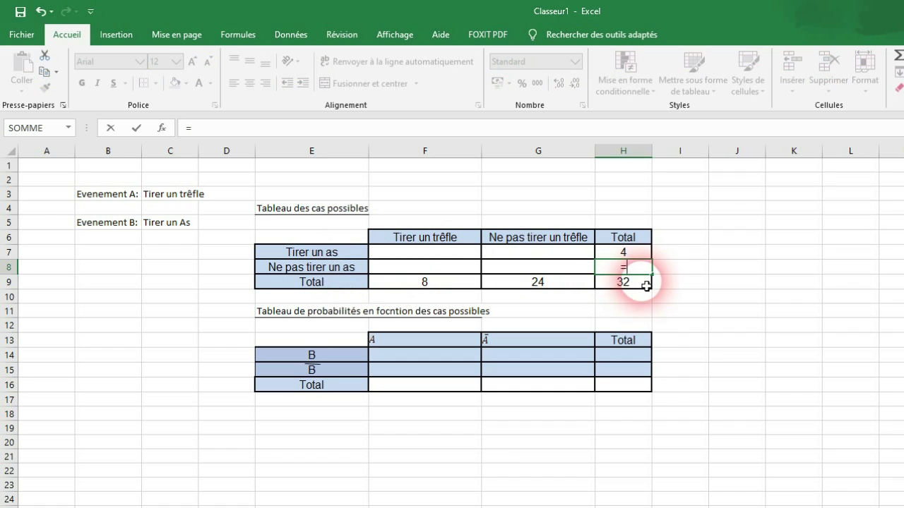
pyautogui.click(646, 287)
pyautogui.write('-')
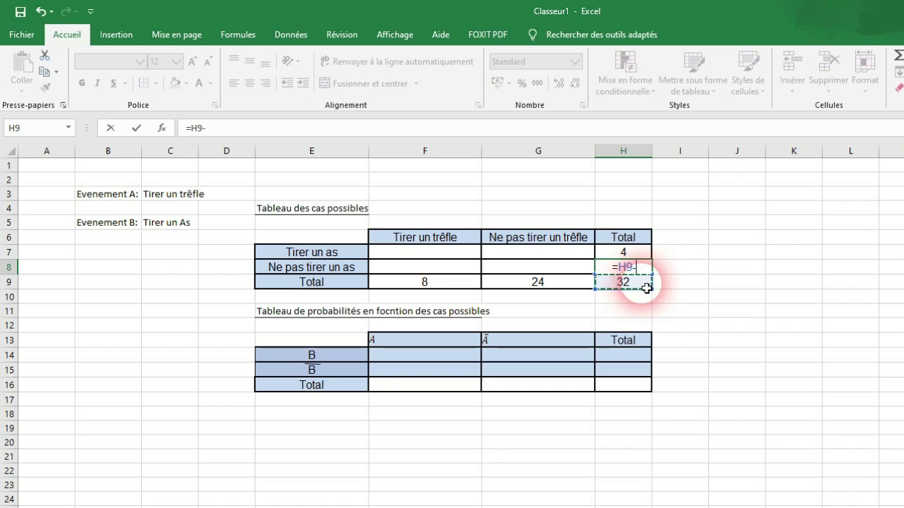
pyautogui.click(645, 254)
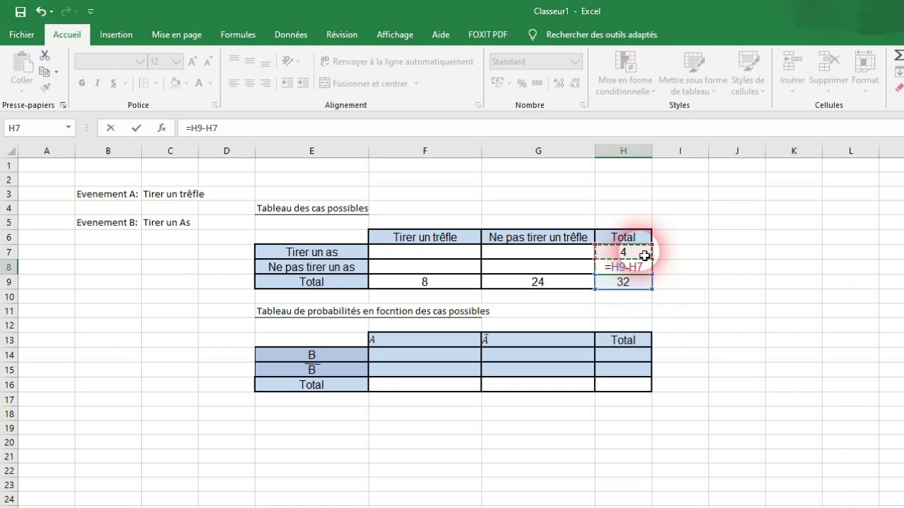
pyautogui.press('Return')
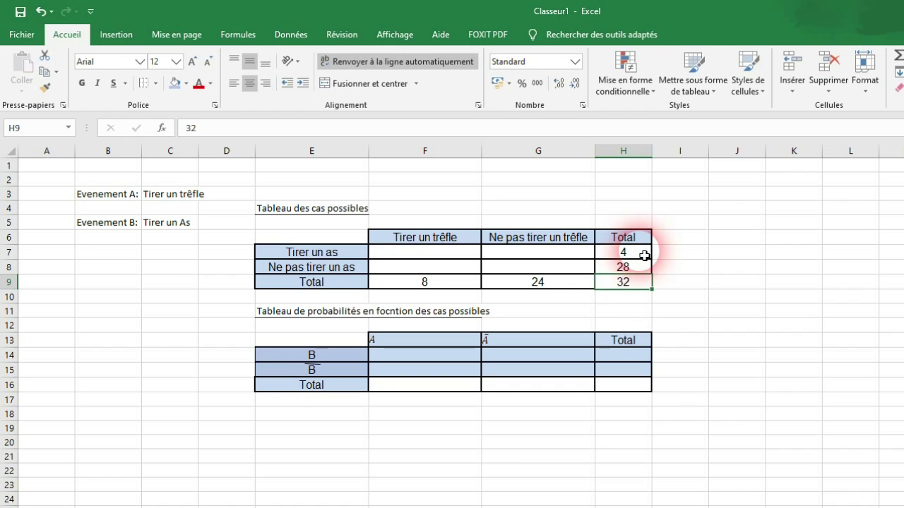
# Fill the Tirer un trêfle column with 1 for Tirer un as (F7) and 7 for Ne pas tirer un as (F8).
pyautogui.click(455, 257)
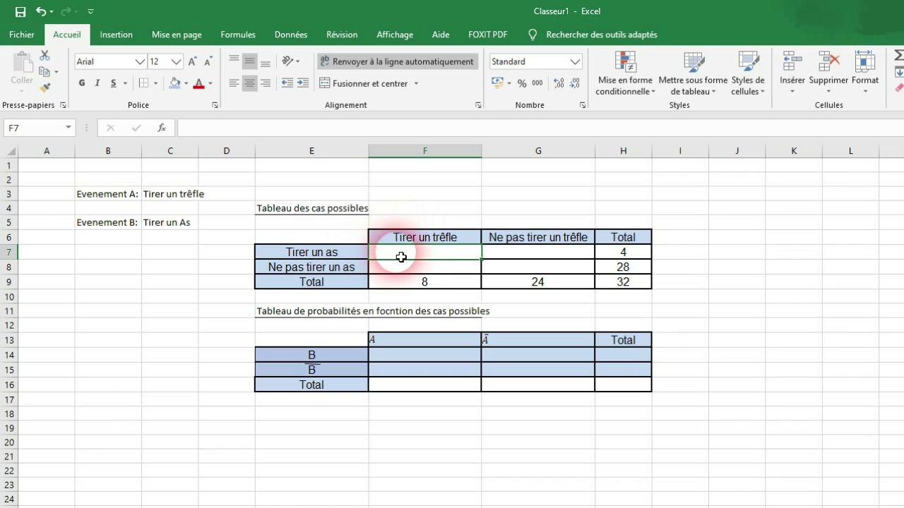
pyautogui.write('1')
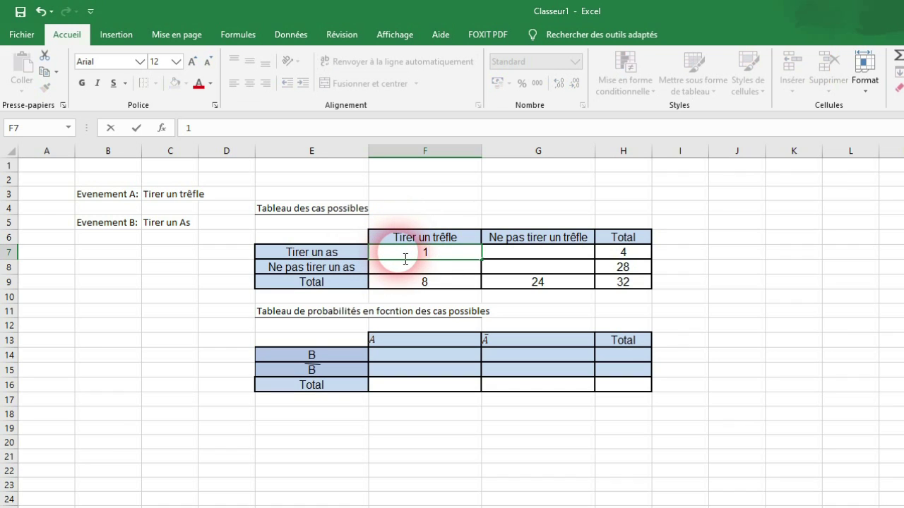
pyautogui.press('Return')
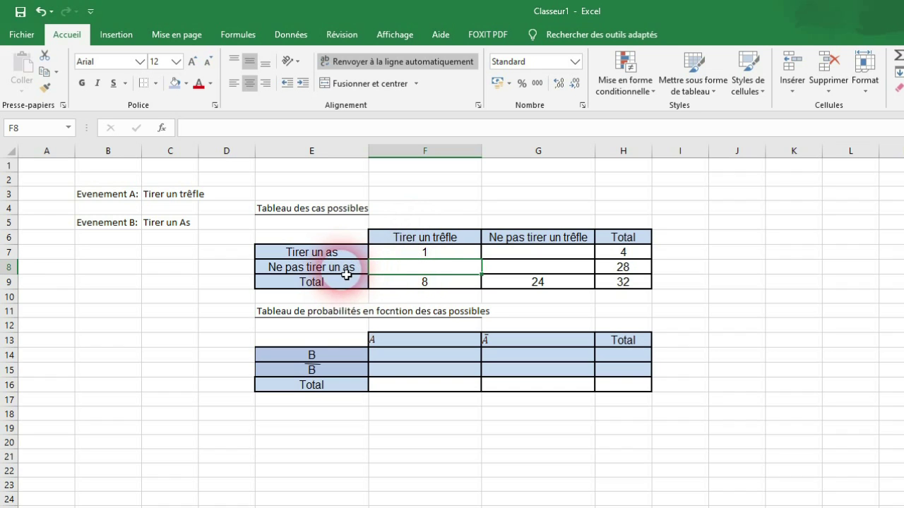
pyautogui.click(397, 271)
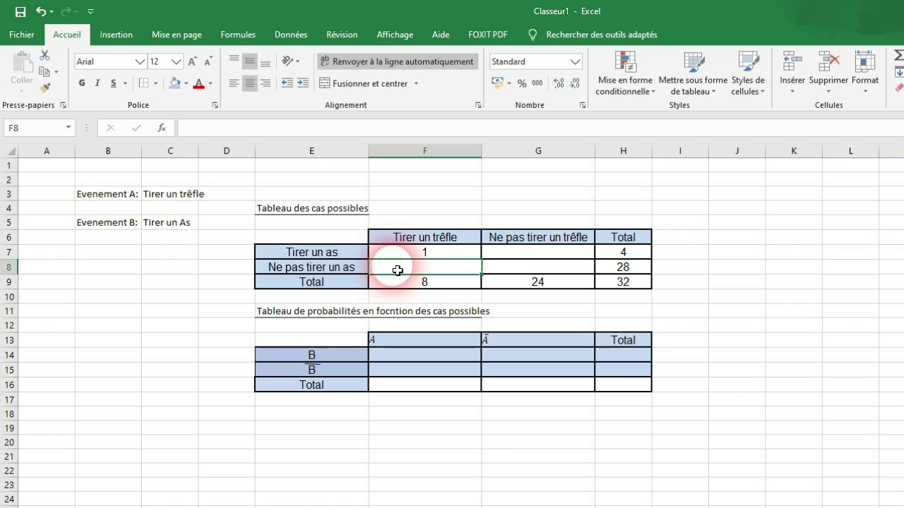
pyautogui.write('7')
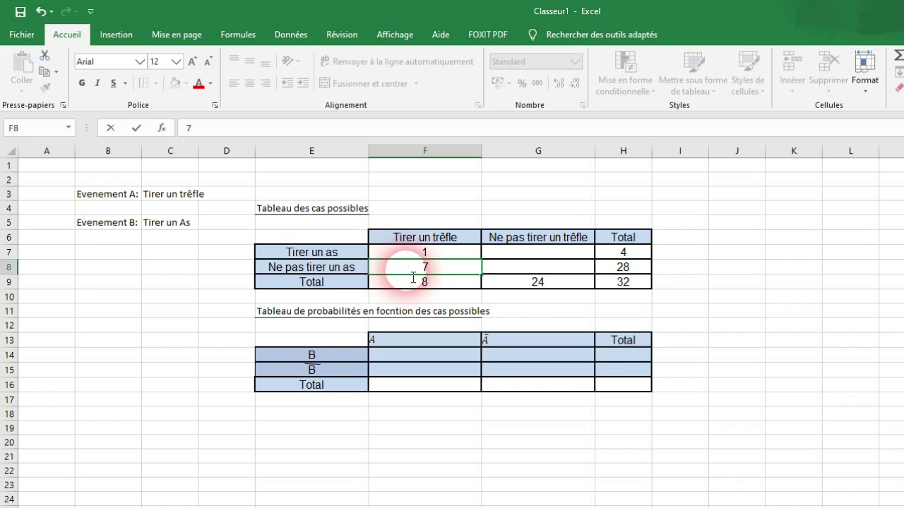
pyautogui.click(504, 300)
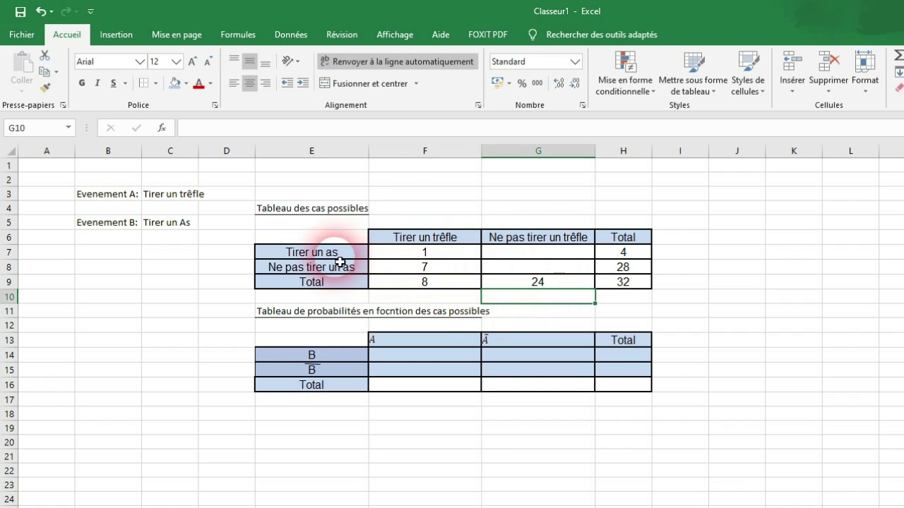
# Enter 3 in G7, where Tirer un as meets Ne pas tirer un trêfle.
pyautogui.click(538, 253)
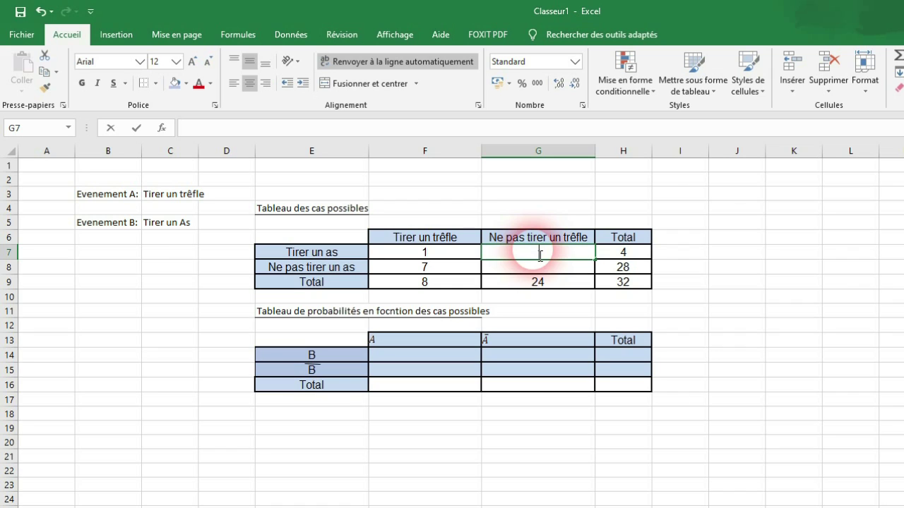
pyautogui.write('3')
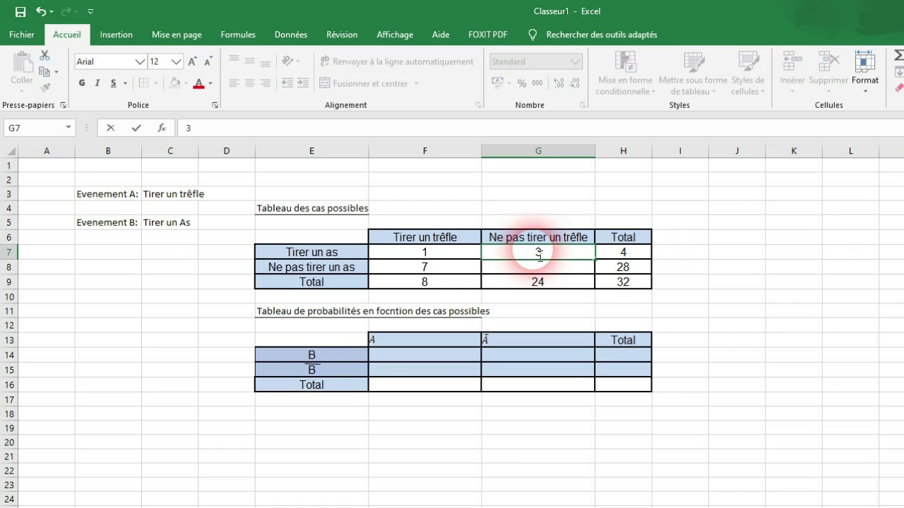
pyautogui.click(522, 274)
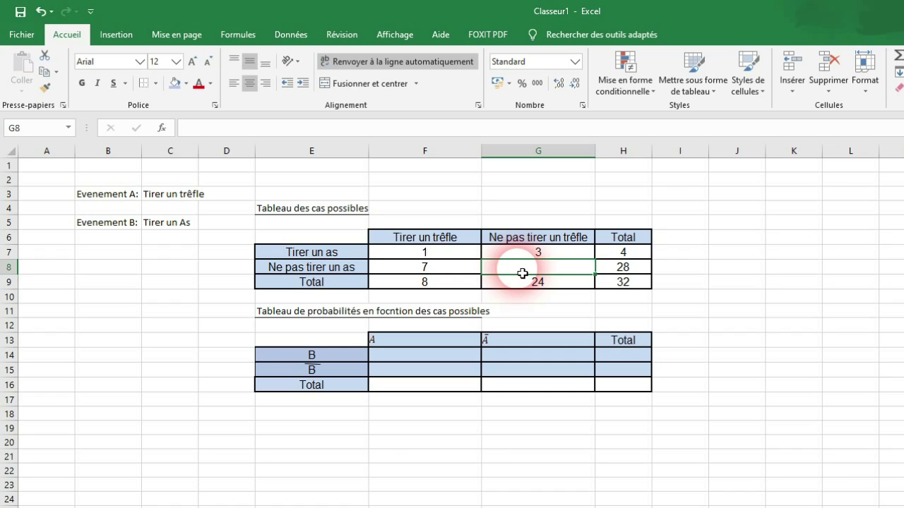
# Calculate the Ne pas tirer un as and Ne pas tirer un trêfle count in G8 with the formula =H8-F8.
pyautogui.write('=')
pyautogui.click(611, 271)
pyautogui.write('-')
pyautogui.click(461, 272)
pyautogui.press('Return')
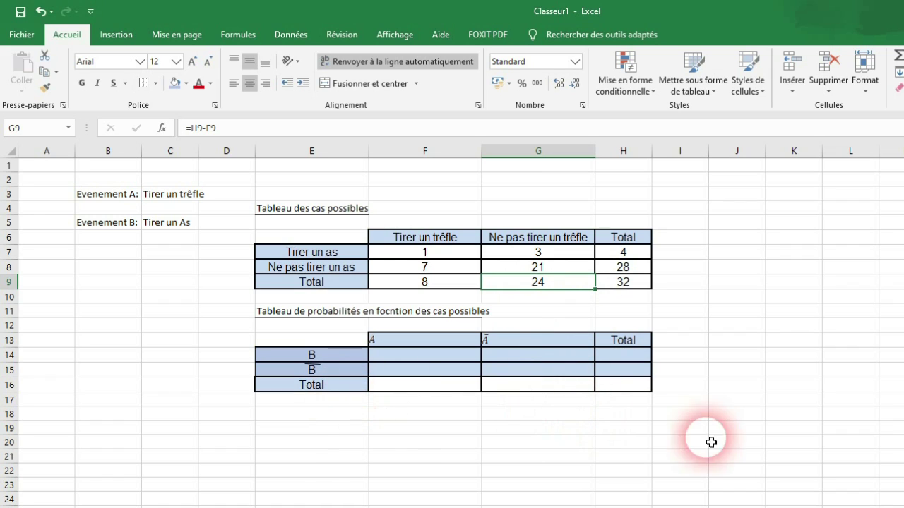
# Enter 1 as the grand total of the probability table in cell H16.
pyautogui.doubleClick(636, 392)
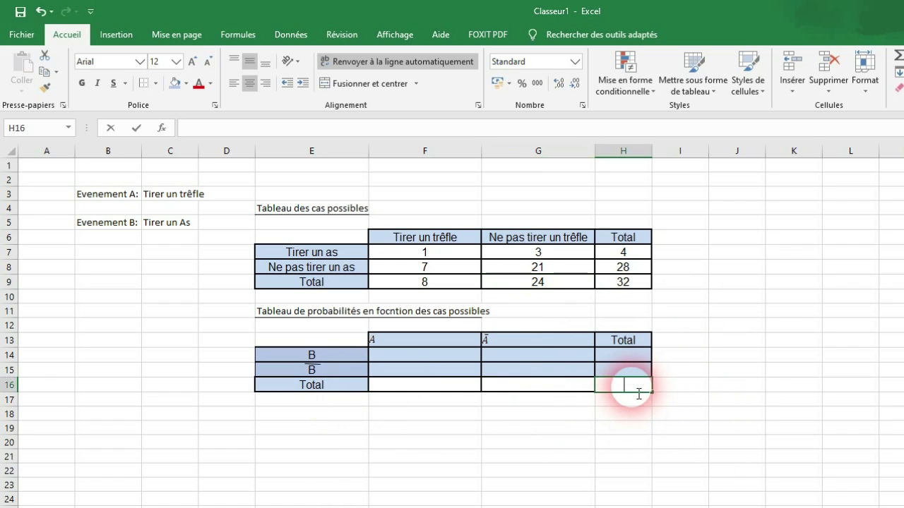
pyautogui.write('1')
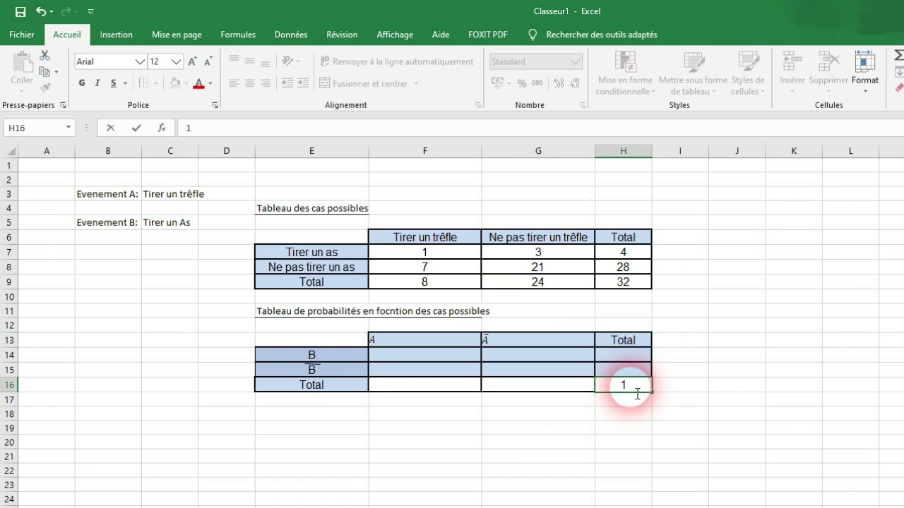
pyautogui.click(615, 415)
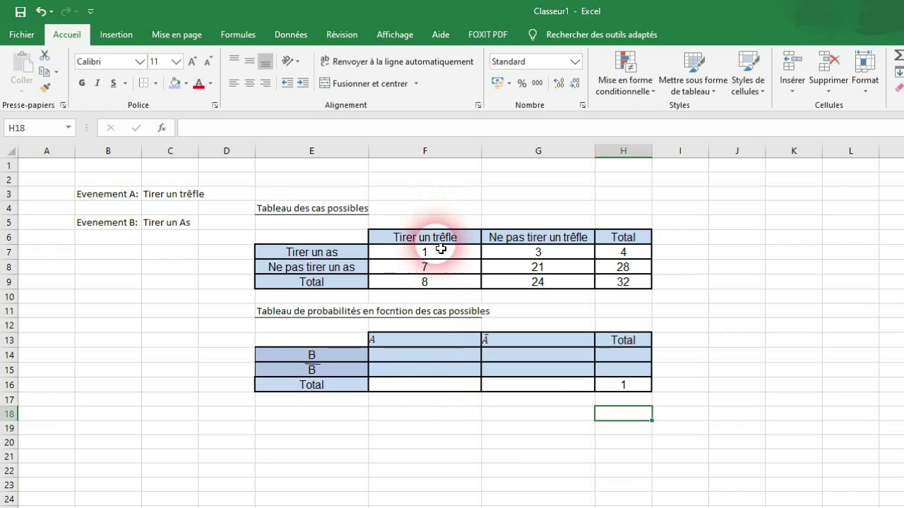
# Calculate the total probability of event A in F16 by dividing F9 by H9.
pyautogui.click(435, 390)
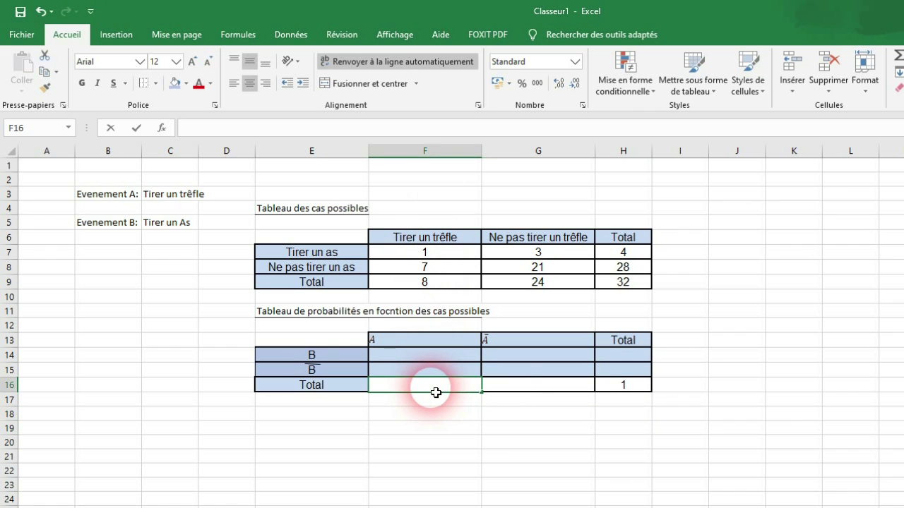
pyautogui.write('=')
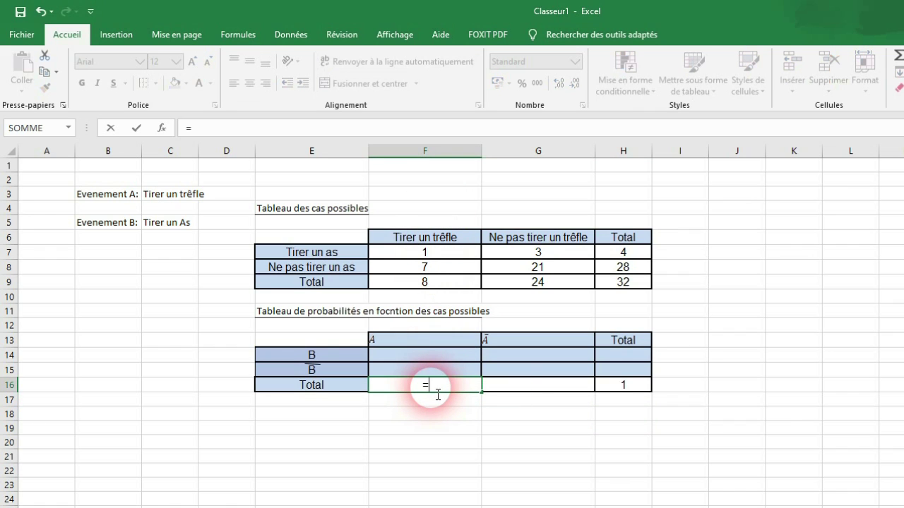
pyautogui.click(462, 286)
pyautogui.write('/')
pyautogui.click(614, 286)
pyautogui.press('Return')
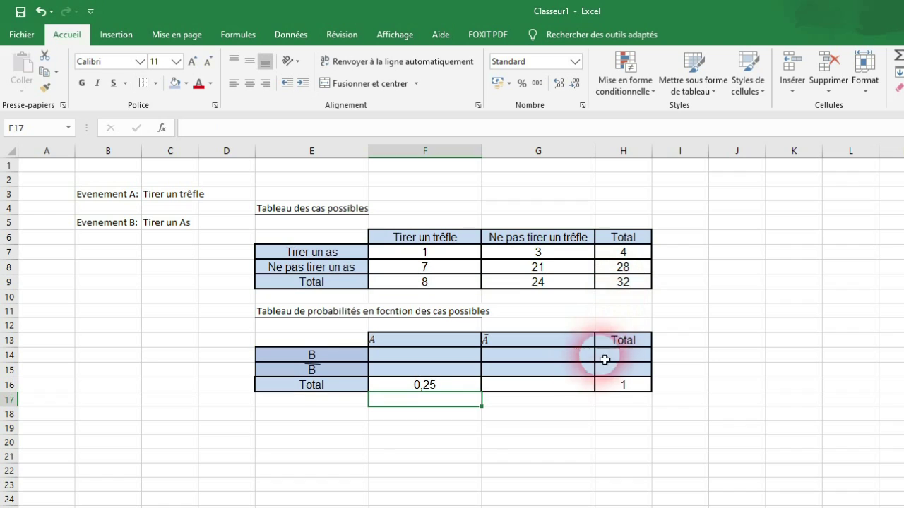
# Calculate the total probability of not-A in G16 with the formula =G9/H9.
pyautogui.click(577, 387)
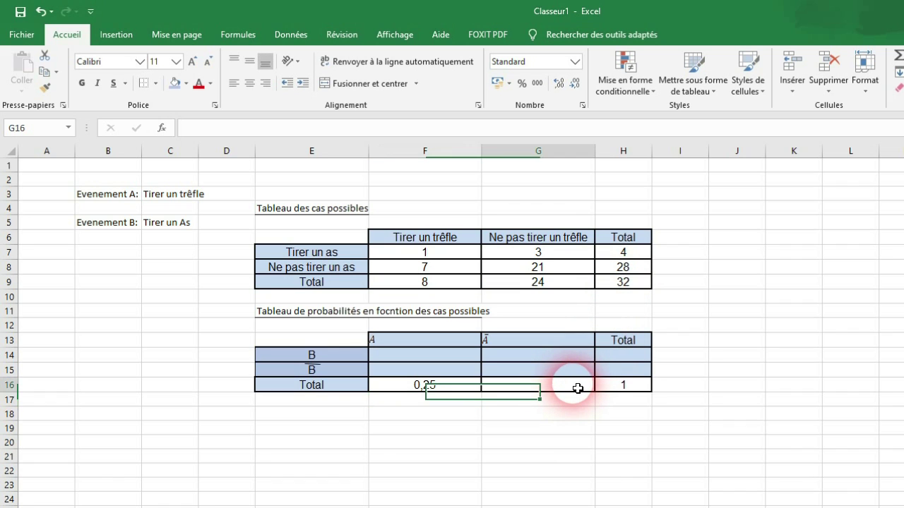
pyautogui.write('=')
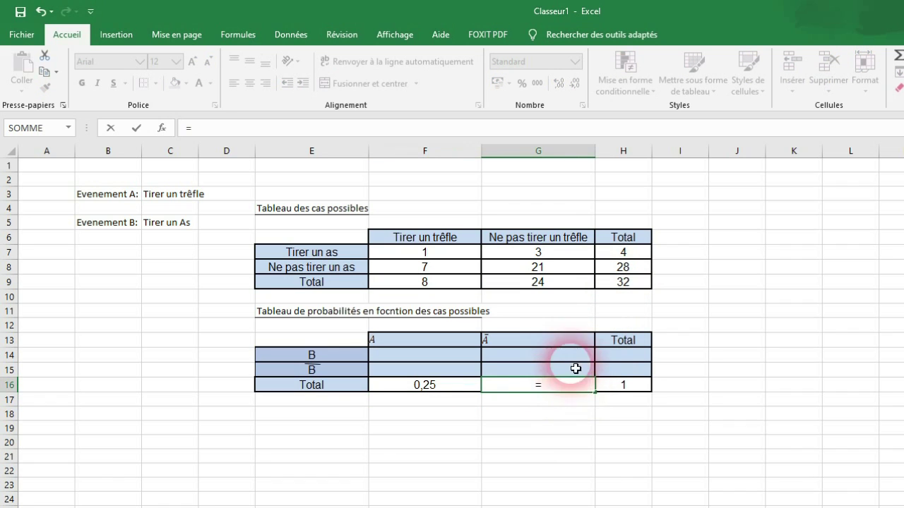
pyautogui.click(572, 286)
pyautogui.write('/')
pyautogui.click(616, 286)
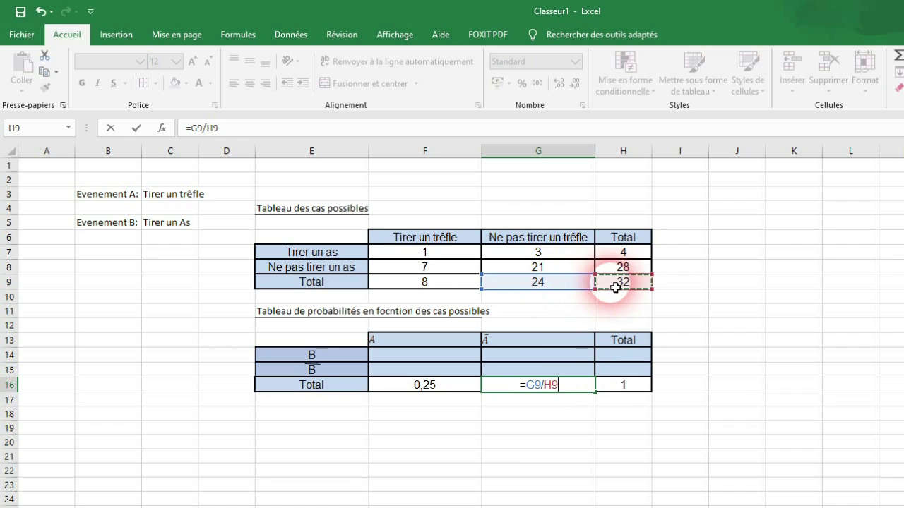
pyautogui.press('Return')
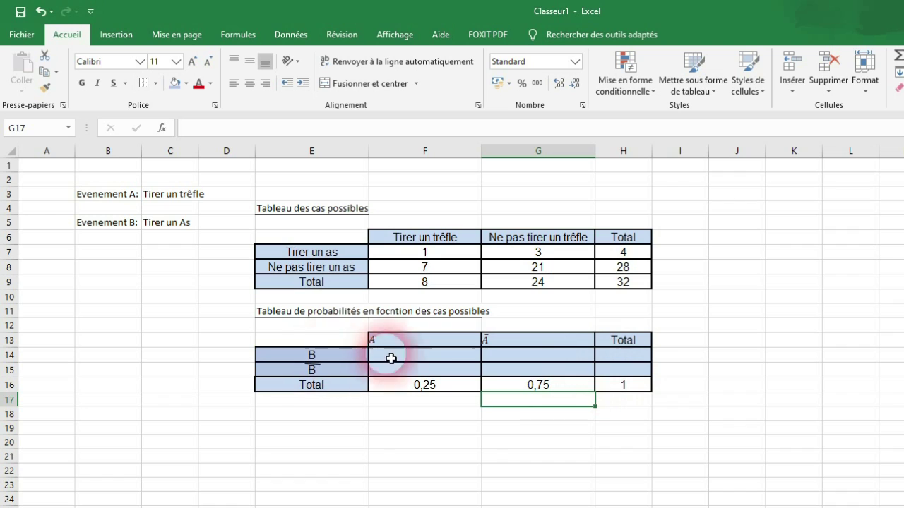
# Calculate the total probability of event B in H14 by dividing H7 by H9.
pyautogui.click(630, 354)
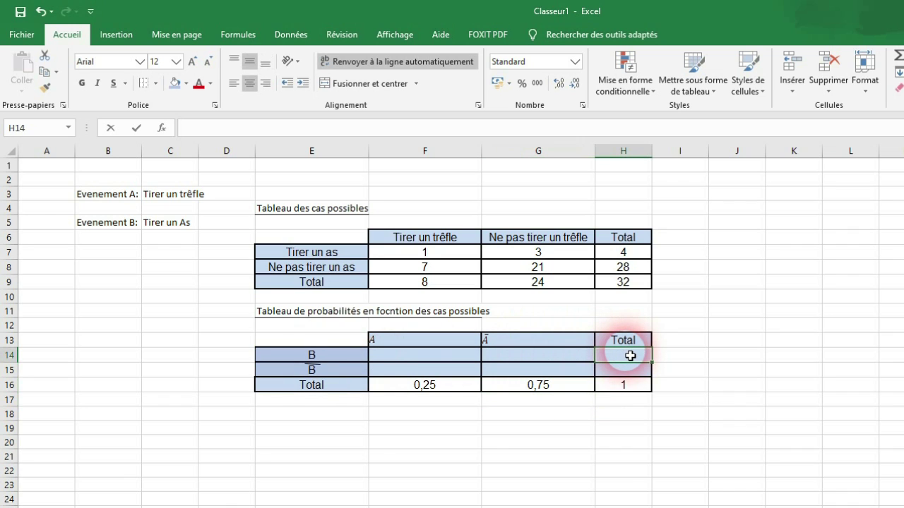
pyautogui.write('=')
pyautogui.click(642, 255)
pyautogui.write('/')
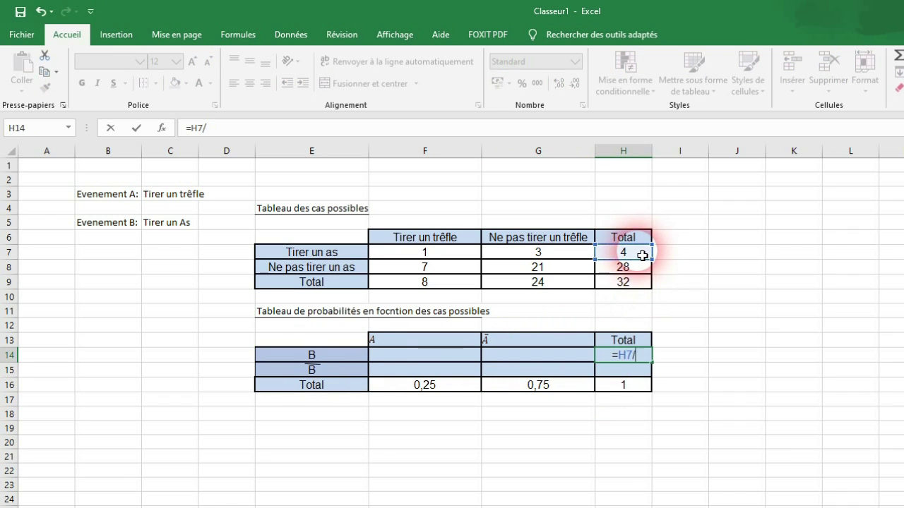
pyautogui.click(637, 291)
pyautogui.press('Return')
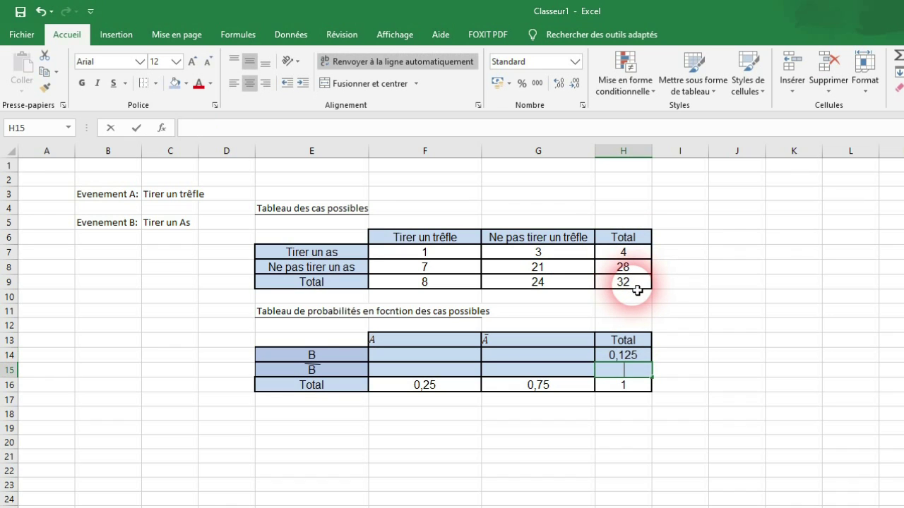
# Calculate the total probability of not-B in H15 with the formula =H8/H9.
pyautogui.write('=')
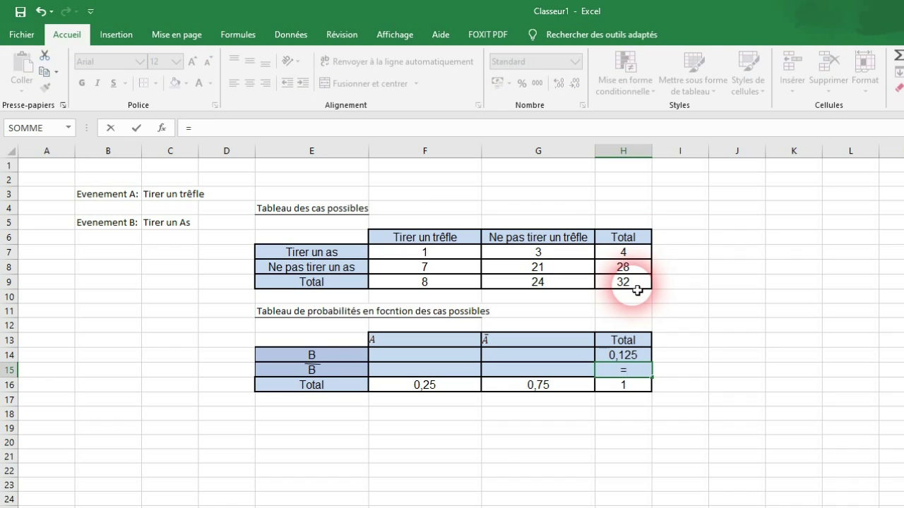
pyautogui.click(644, 273)
pyautogui.write('/')
pyautogui.click(640, 288)
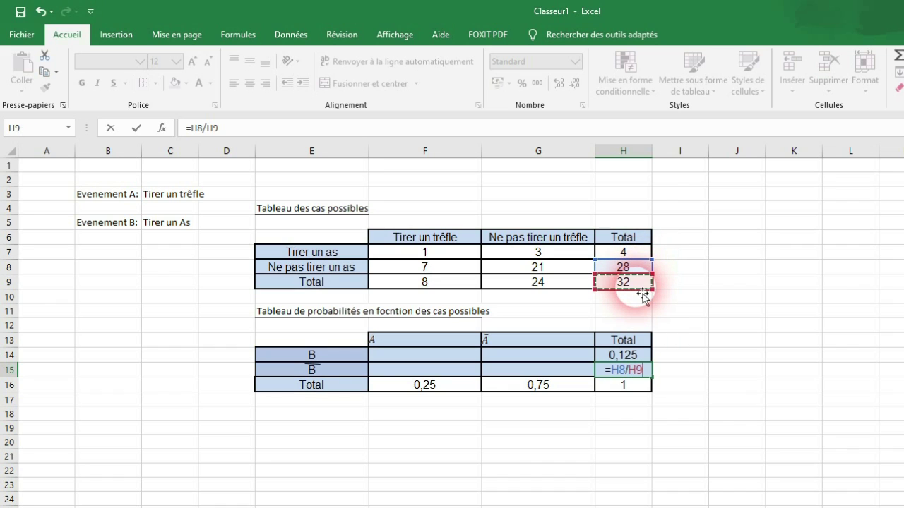
pyautogui.press('Return')
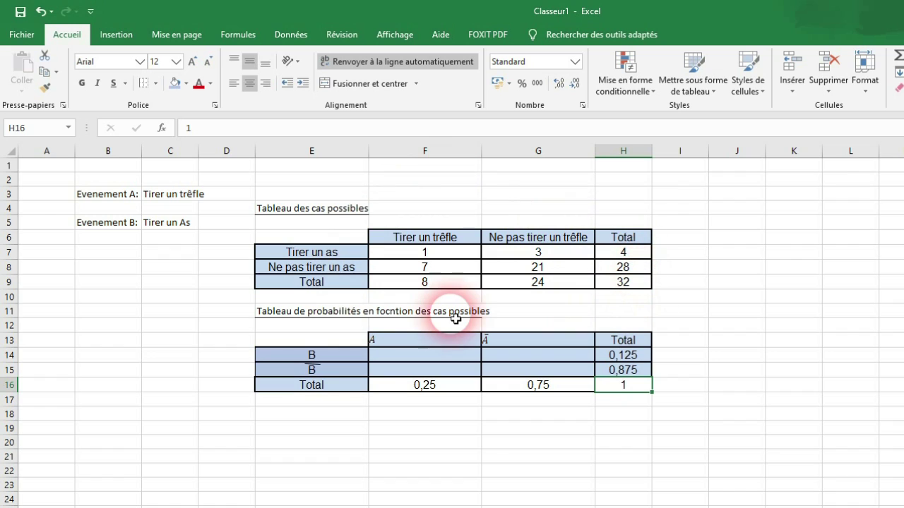
# Calculate the joint probability of A and B in F14 with the formula =F7/H9.
pyautogui.click(429, 358)
pyautogui.write('=')
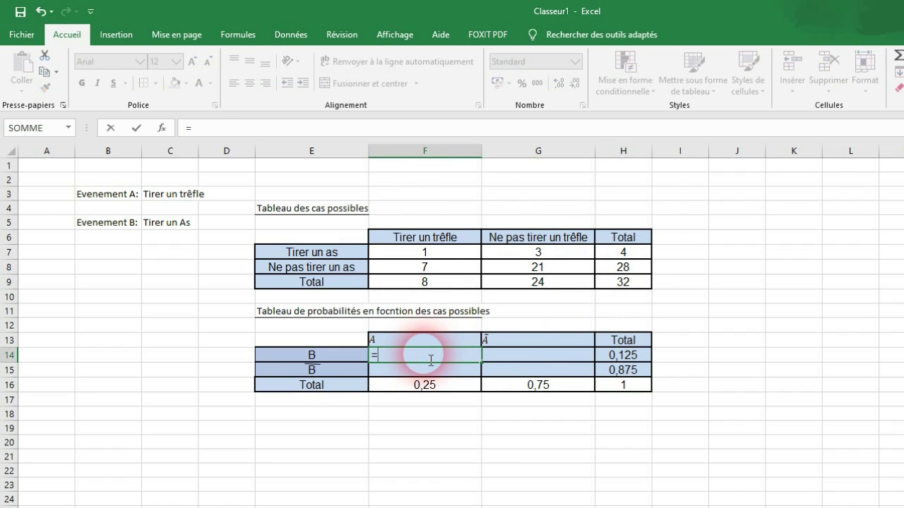
pyautogui.click(458, 256)
pyautogui.write('/')
pyautogui.click(625, 282)
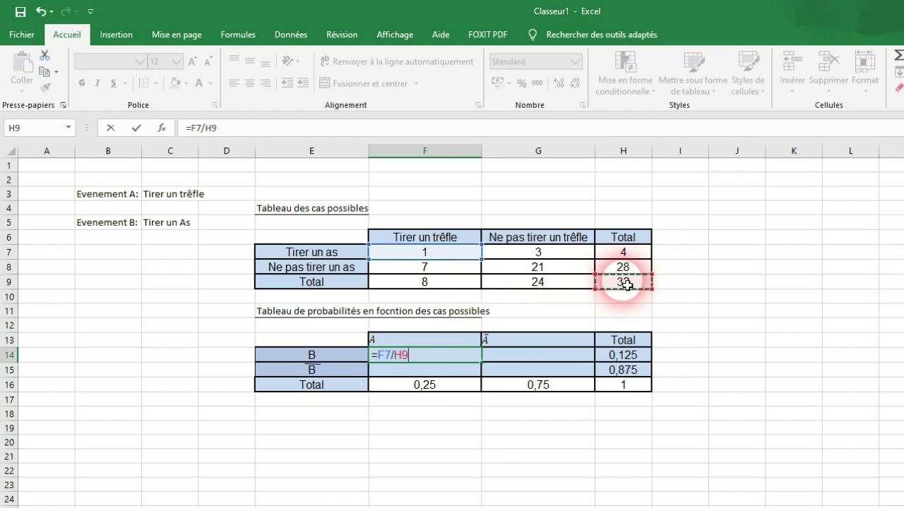
pyautogui.press('Return')
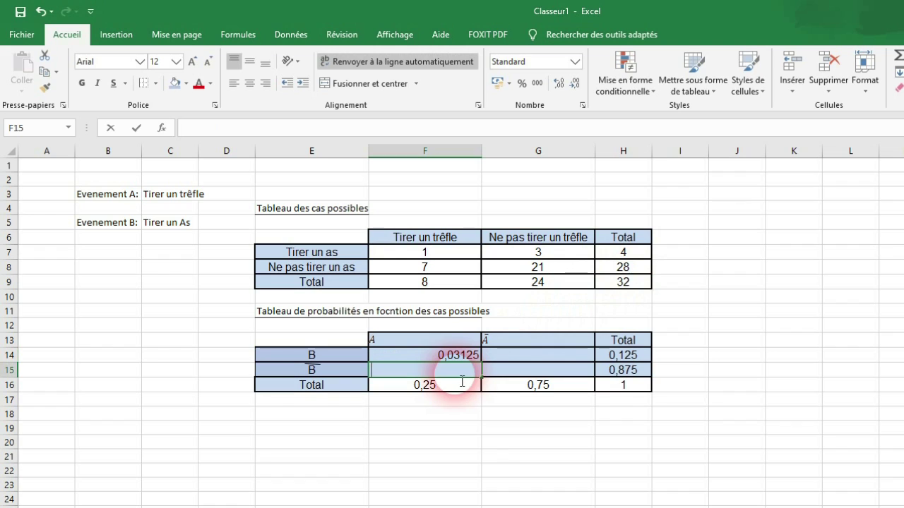
# Calculate the joint probability of A and not-B in F15 with the formula =F8/H9.
pyautogui.write('=')
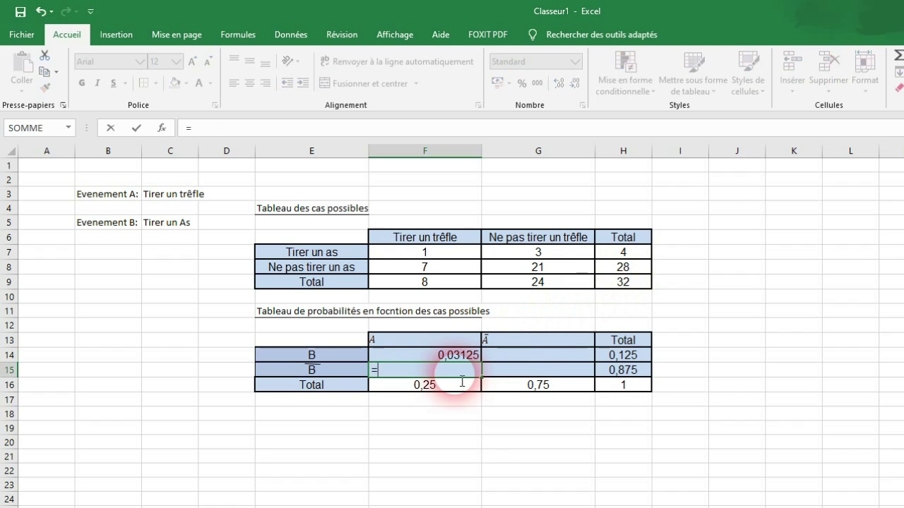
pyautogui.click(450, 274)
pyautogui.write('/')
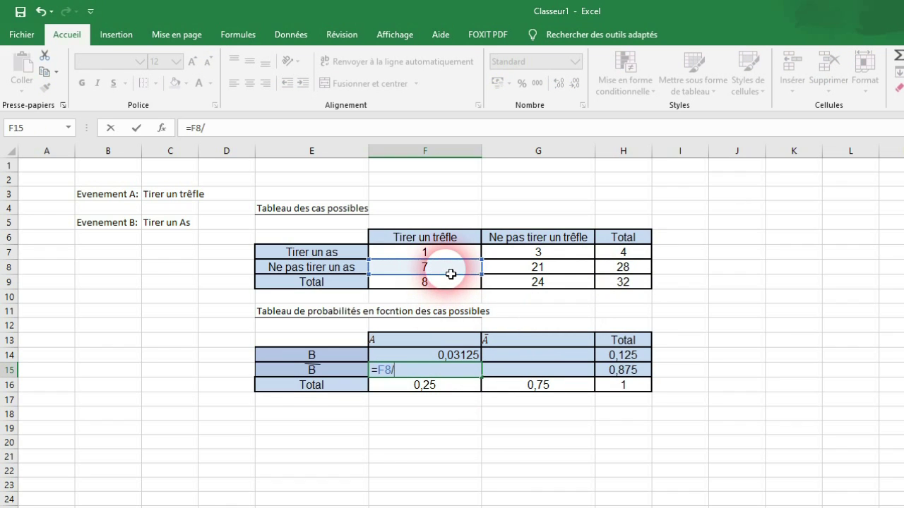
pyautogui.click(613, 286)
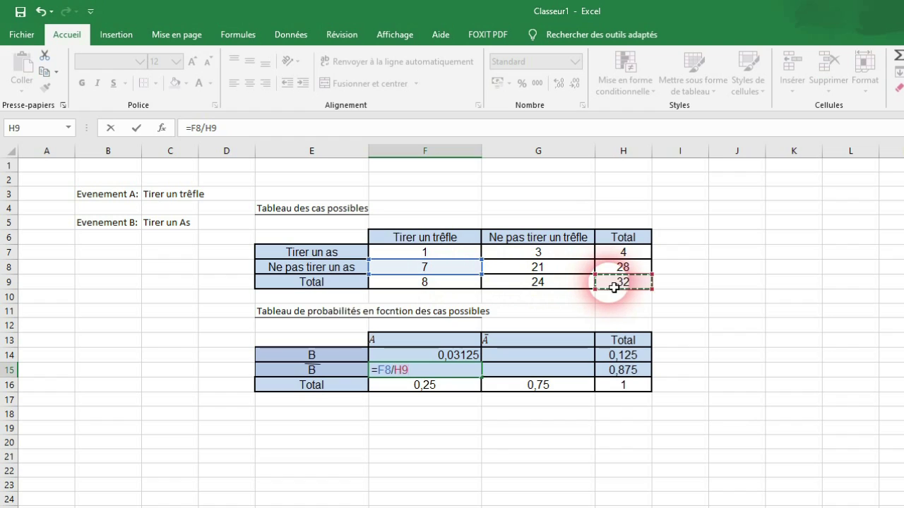
pyautogui.press('Return')
# Calculate the joint probability of not-A and B in G14 with the formula =G7/H9.
pyautogui.click(577, 257)
pyautogui.click(525, 361)
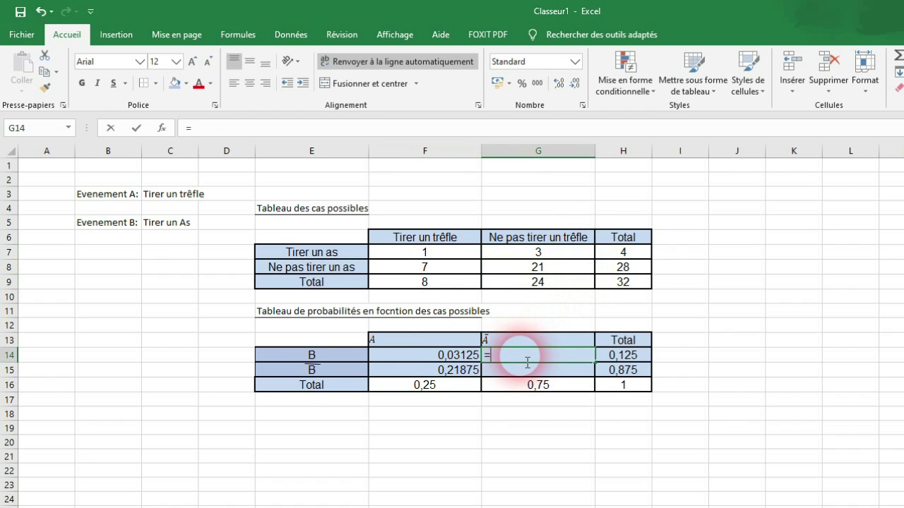
pyautogui.write('=')
pyautogui.click(565, 256)
pyautogui.write('/')
pyautogui.click(619, 285)
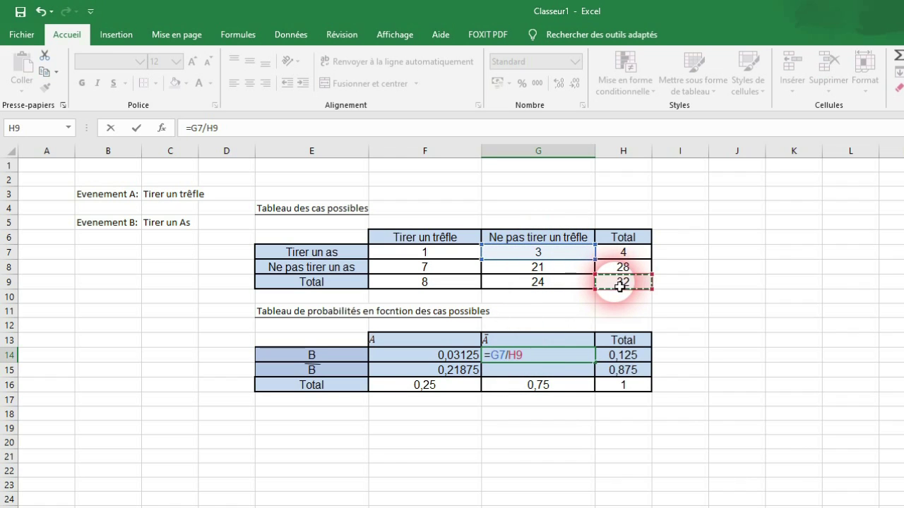
pyautogui.press('Return')
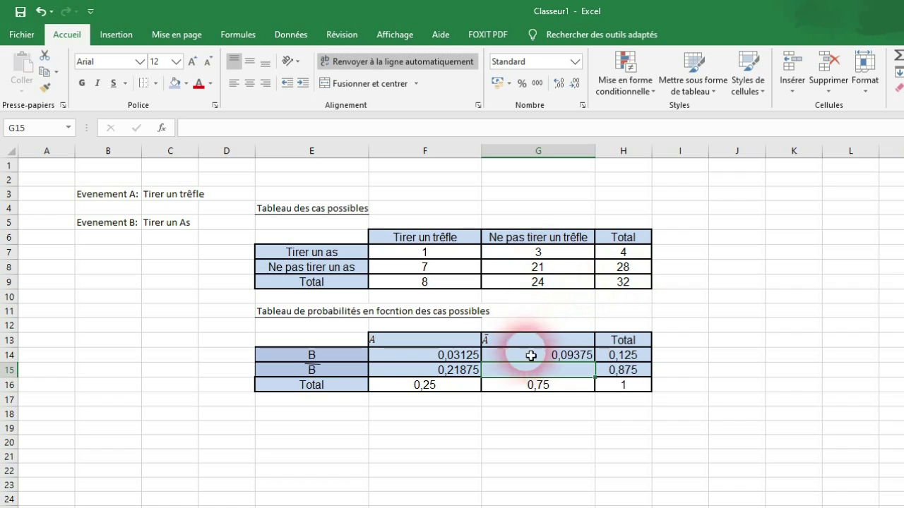
# Calculate the joint probability of not-A and not-B in G15 with =G8/H9 and check the entered formula.
pyautogui.write('=')
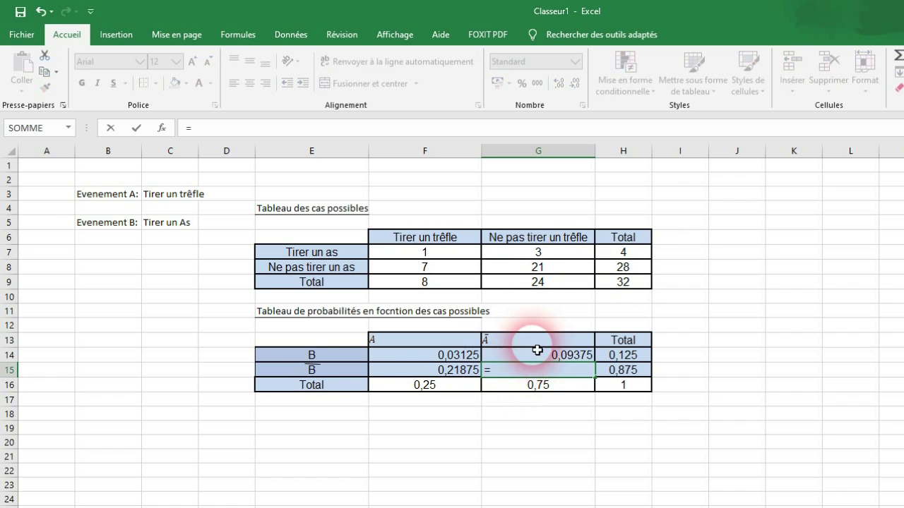
pyautogui.click(560, 271)
pyautogui.write('/')
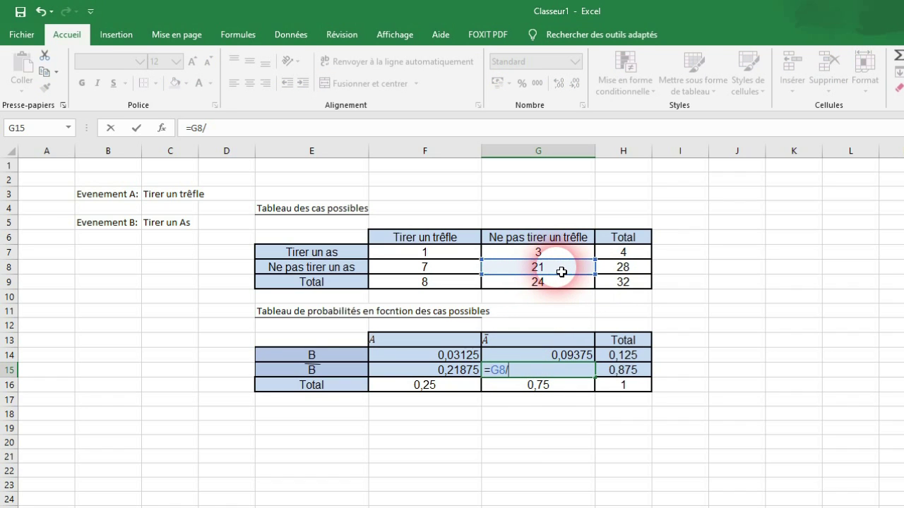
pyautogui.click(620, 284)
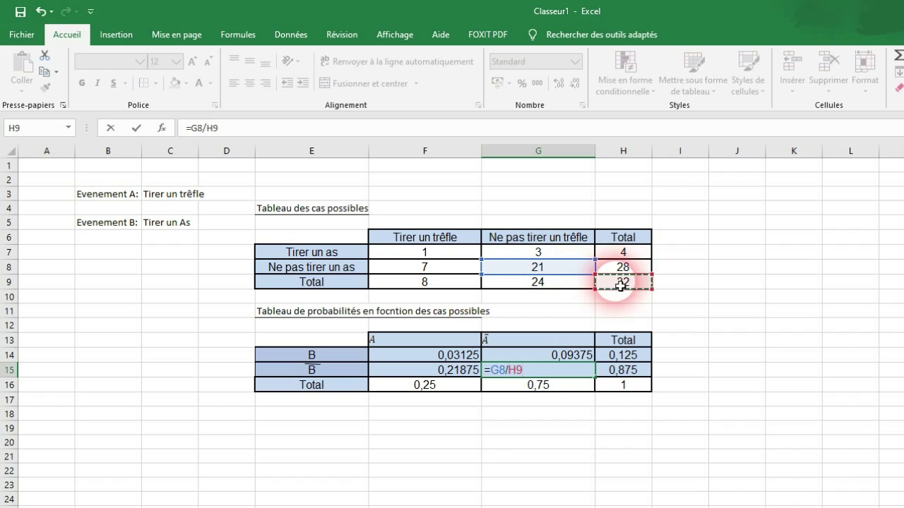
pyautogui.press('Return')
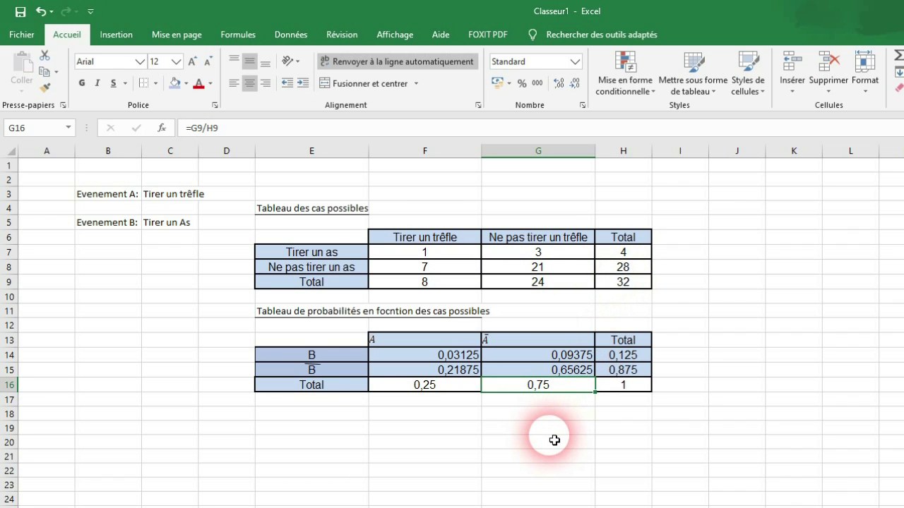
pyautogui.doubleClick(531, 374)
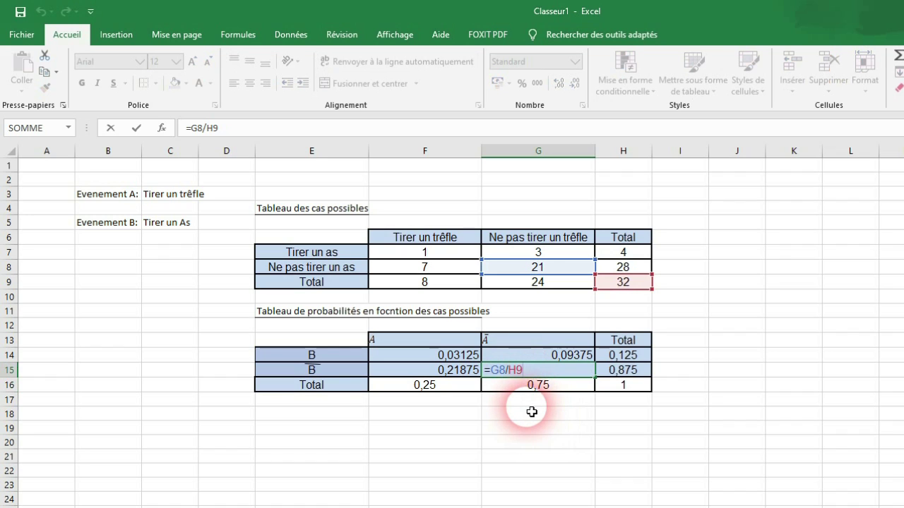
pyautogui.press('Escape')
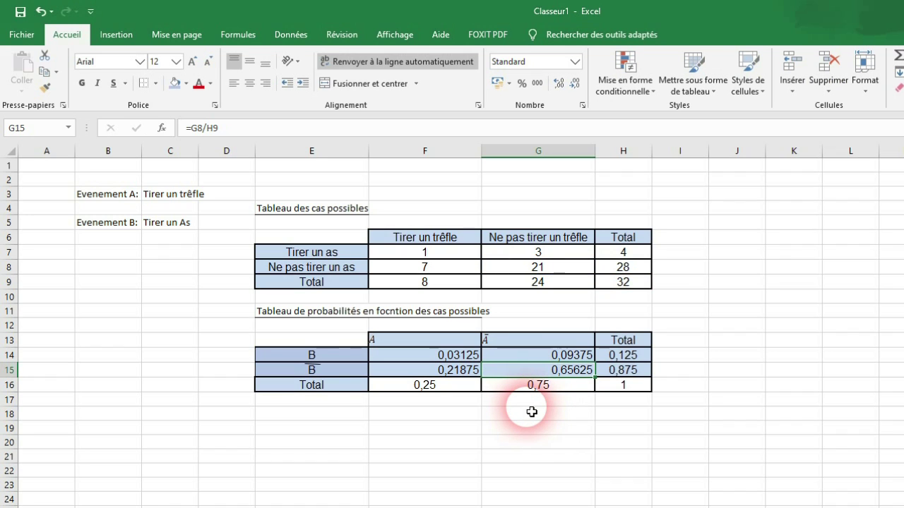